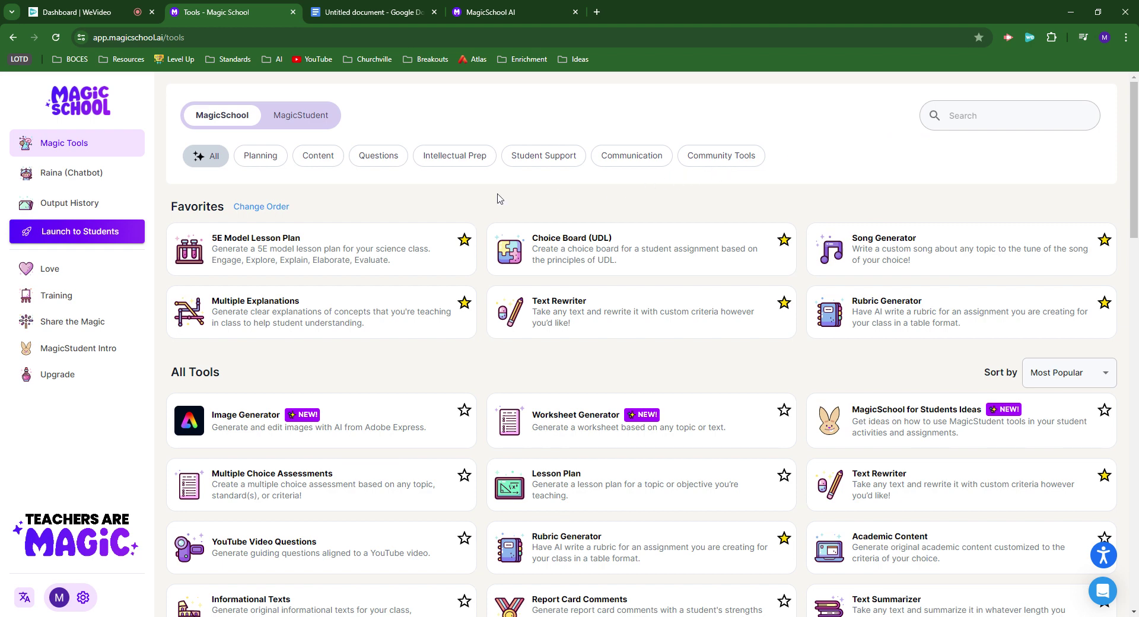
# Step: Open the AI Games student room launched on May 20 for editing
pyautogui.click(80, 235)
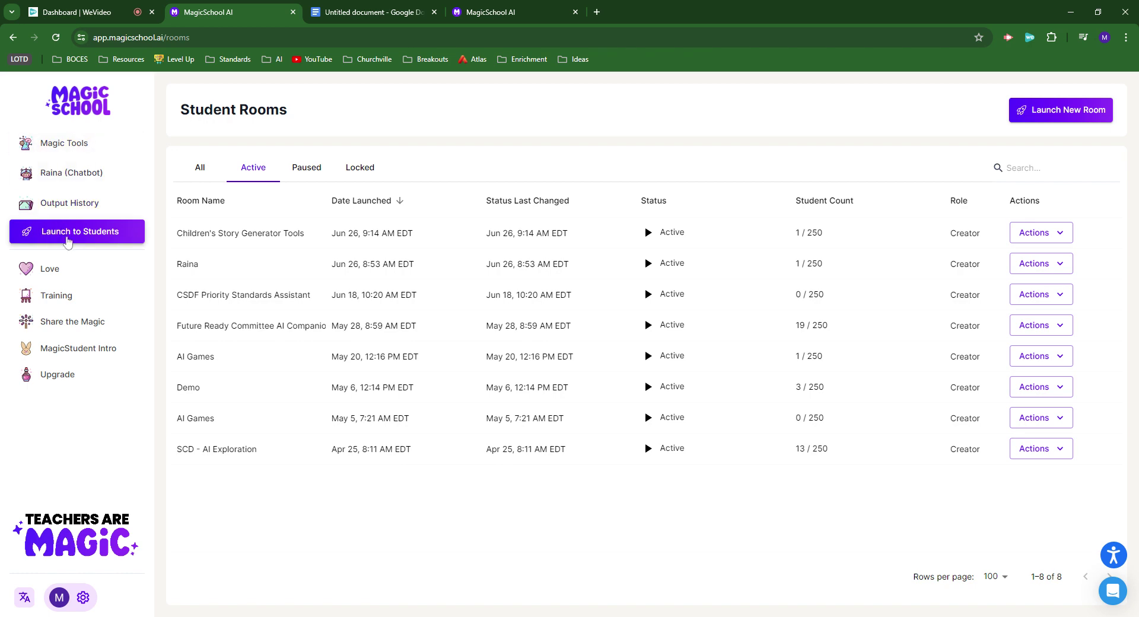
pyautogui.click(70, 237)
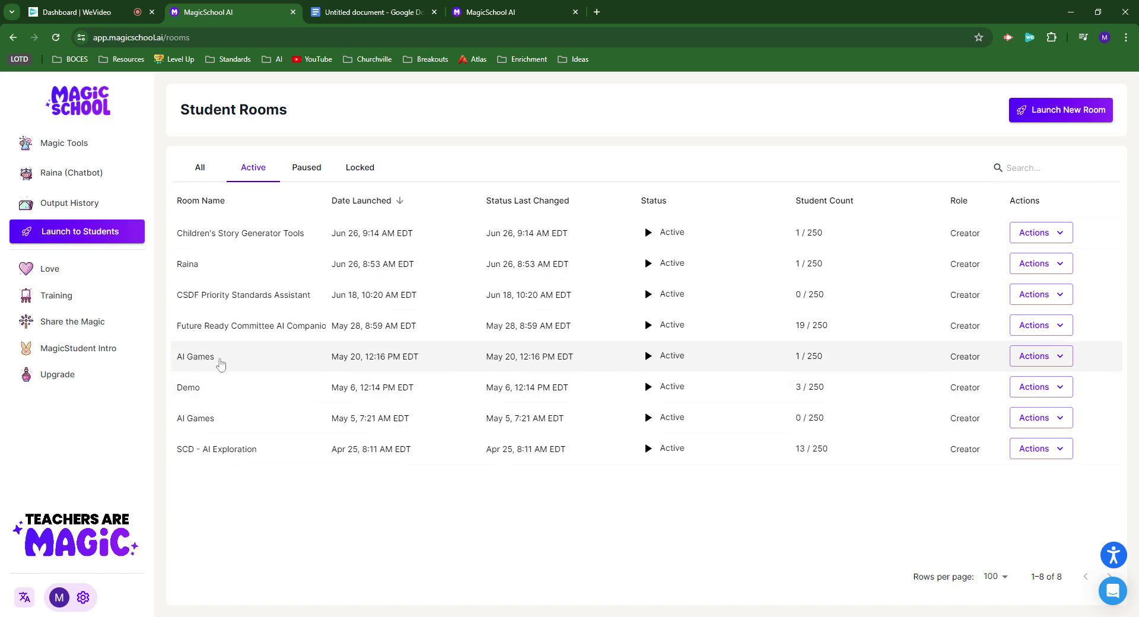
pyautogui.click(220, 363)
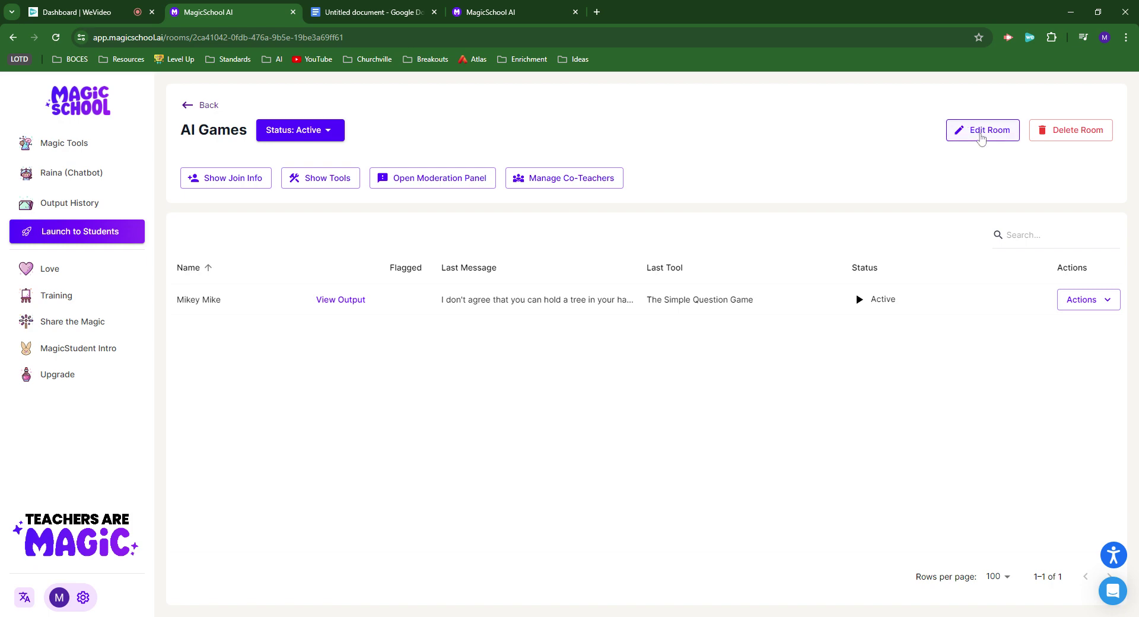
pyautogui.click(978, 132)
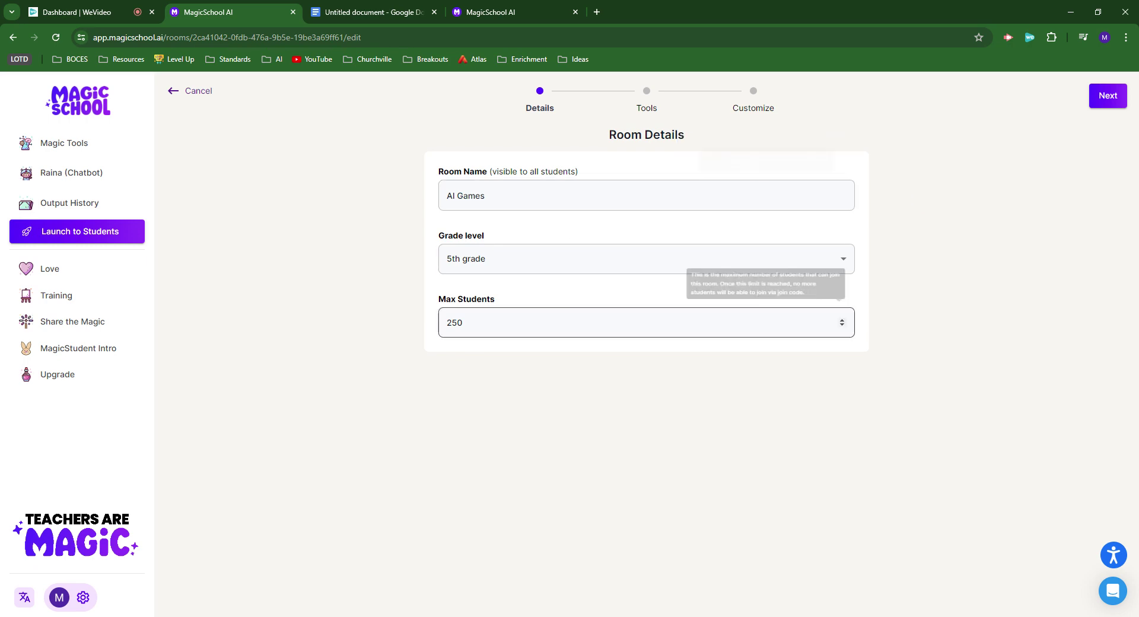
# Step: Go to the room's tool selection stage and review the selected and available student tools
pyautogui.click(1102, 100)
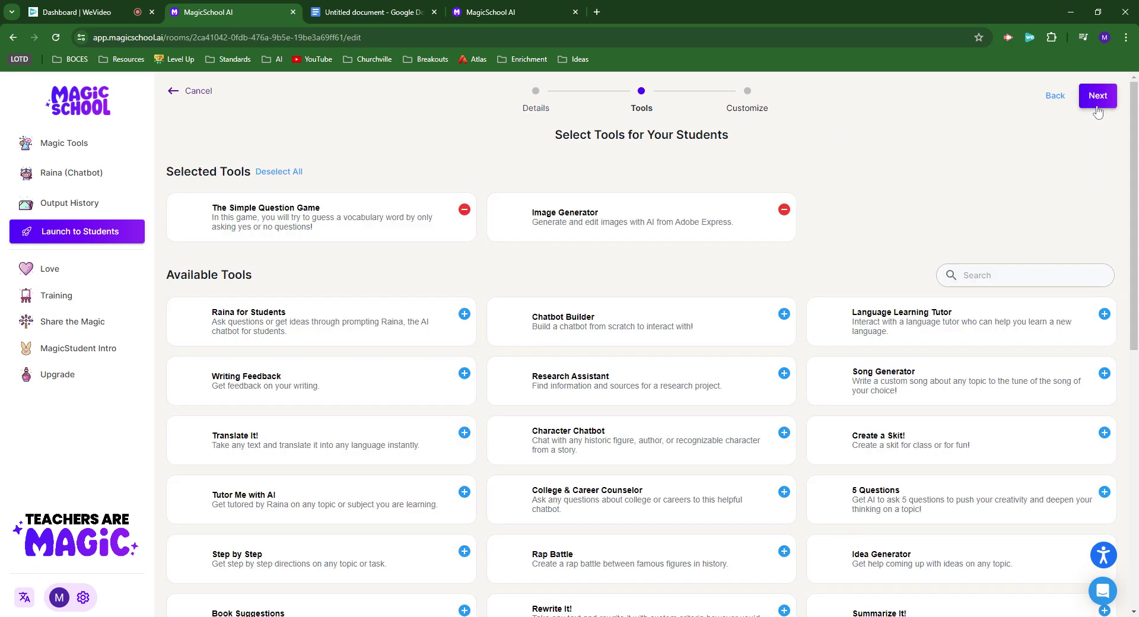
pyautogui.moveTo(368, 482)
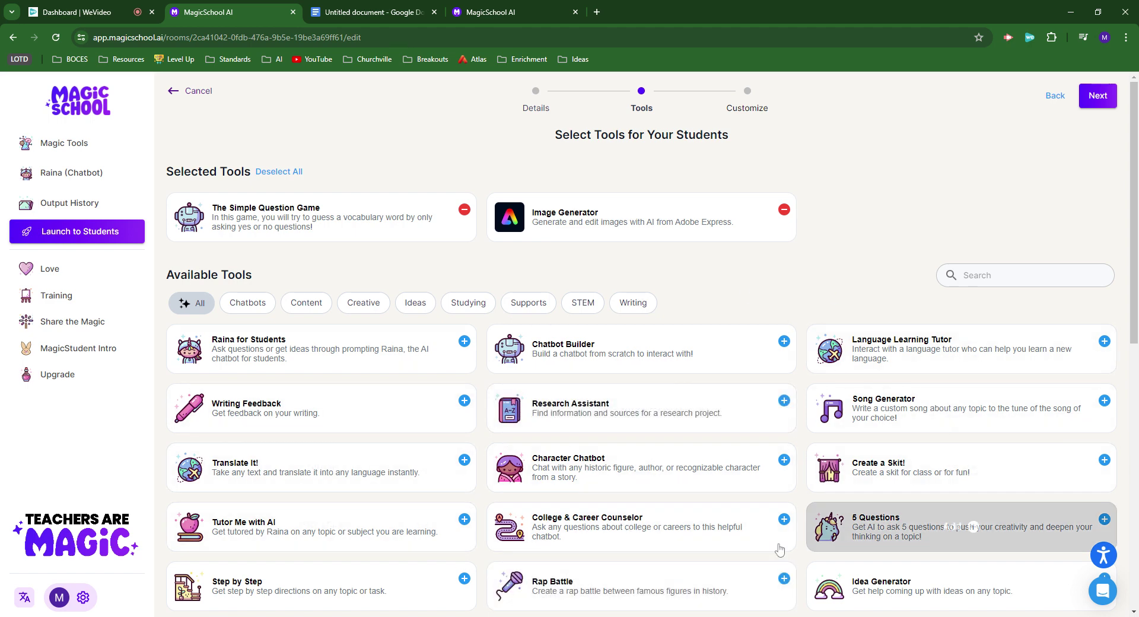
pyautogui.scroll(-2, 780, 551)
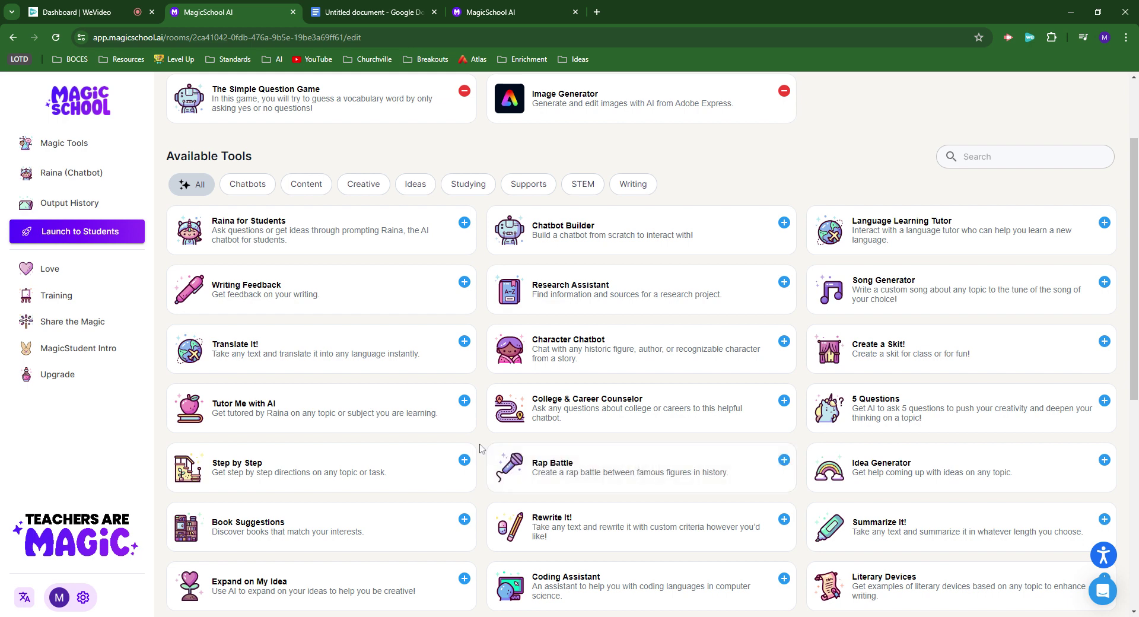
pyautogui.scroll(2, 483, 421)
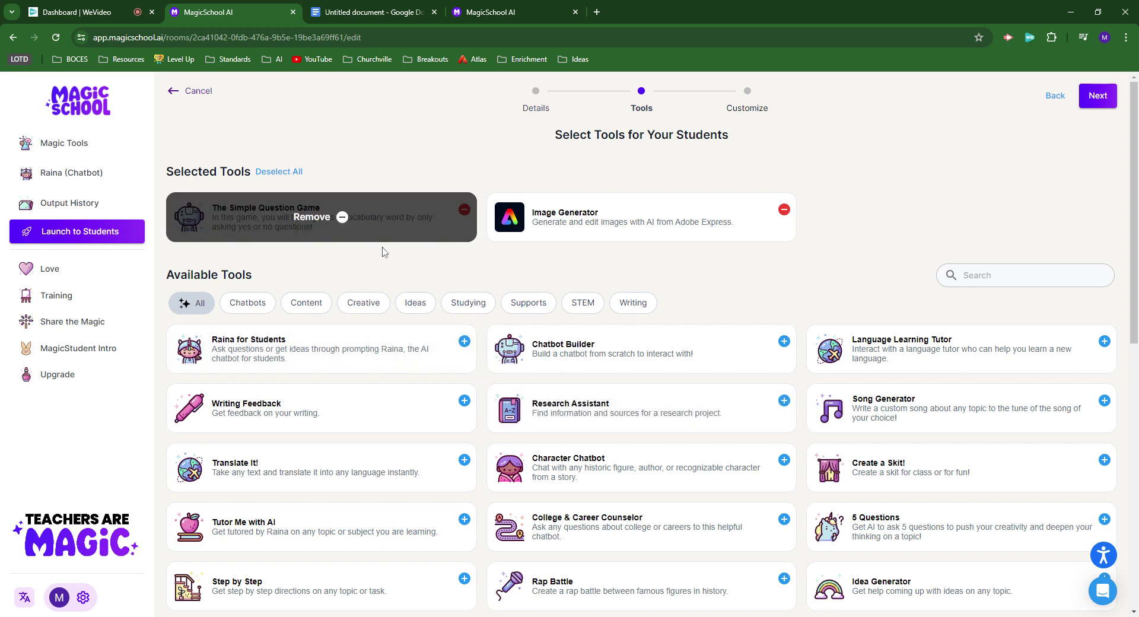
pyautogui.moveTo(275, 236)
pyautogui.moveTo(682, 227)
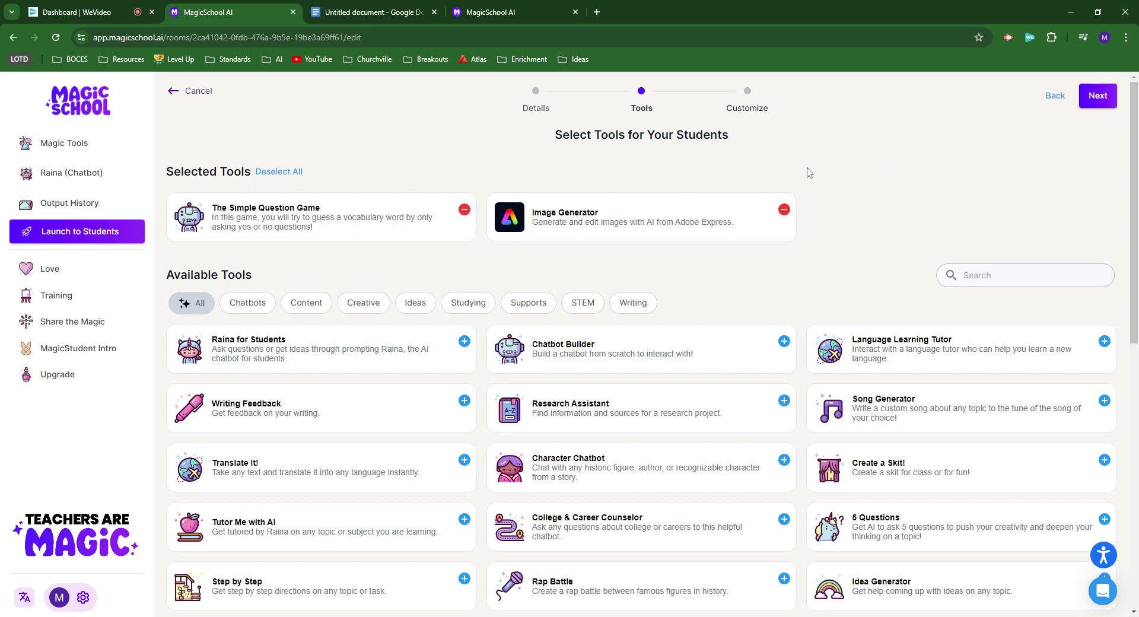
# Step: Open the customization of The Simple Question Game and highlight its complete chatbot instructions
pyautogui.click(1097, 95)
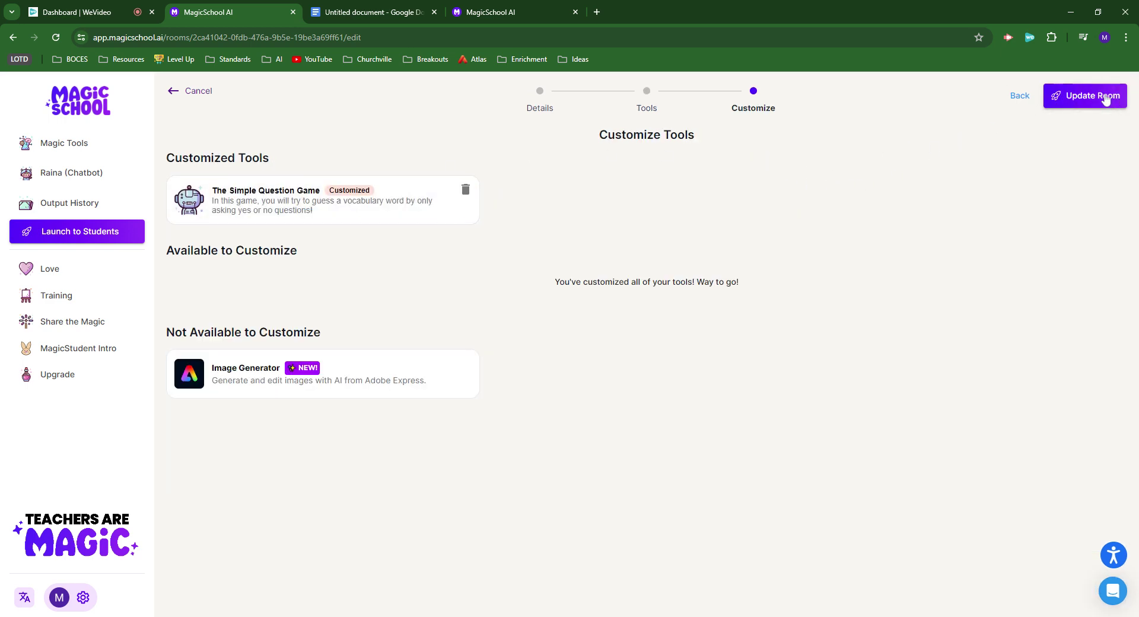
pyautogui.click(303, 207)
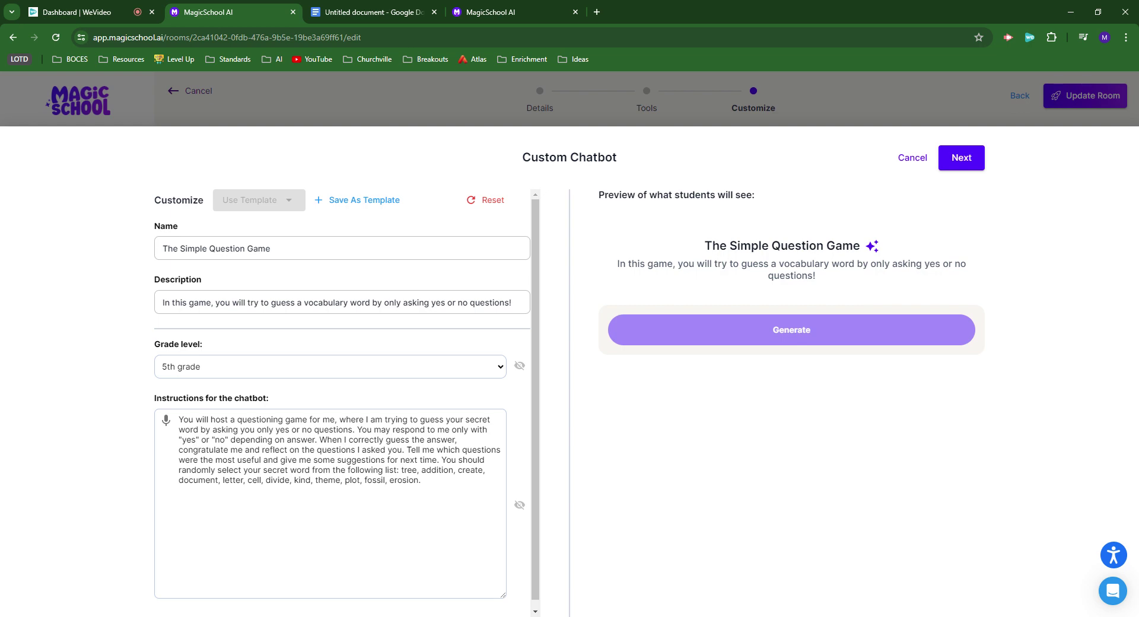
pyautogui.moveTo(422, 480); pyautogui.dragTo(179, 418)
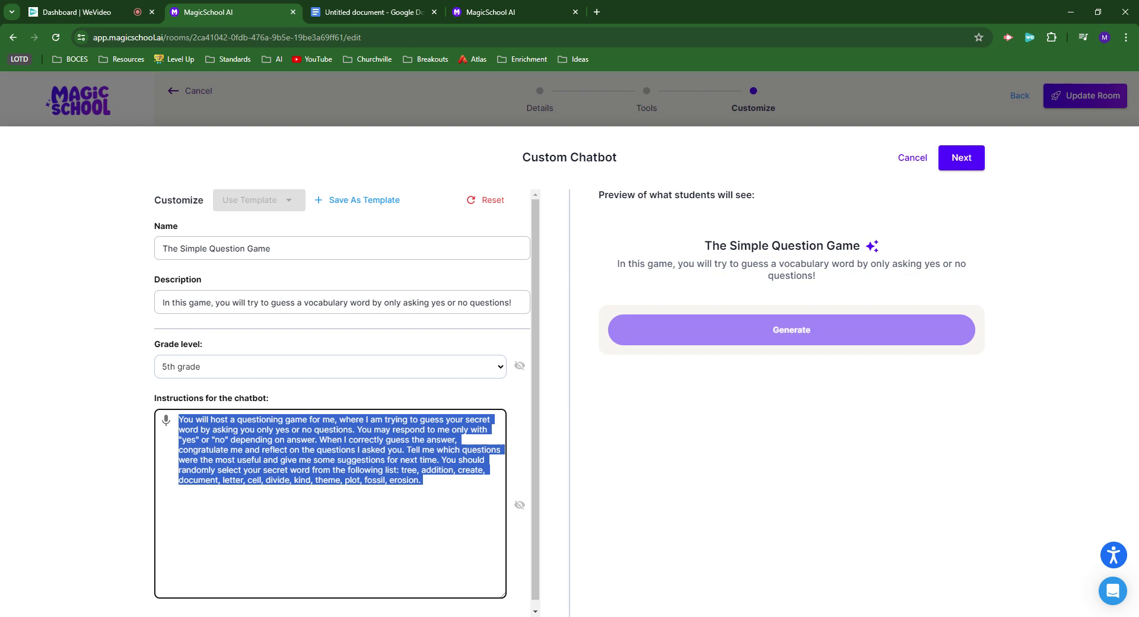
pyautogui.click(424, 480)
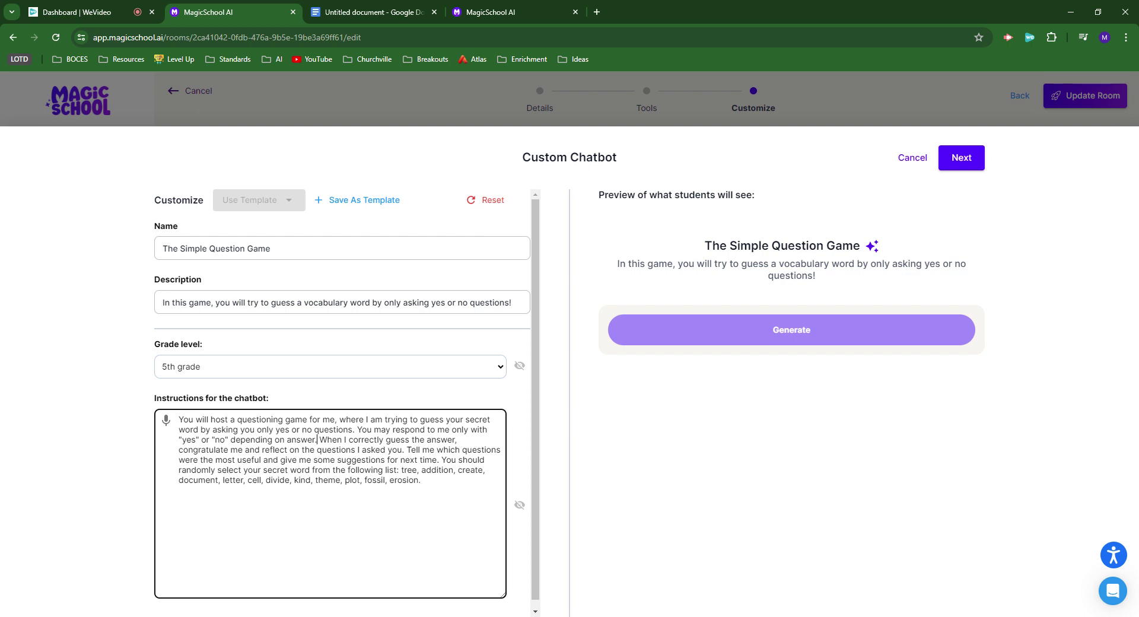
# Step: Highlight the instructions' game rules, feedback request and secret-word list in turn, and continue to the customization test
pyautogui.moveTo(318, 440); pyautogui.dragTo(178, 419)
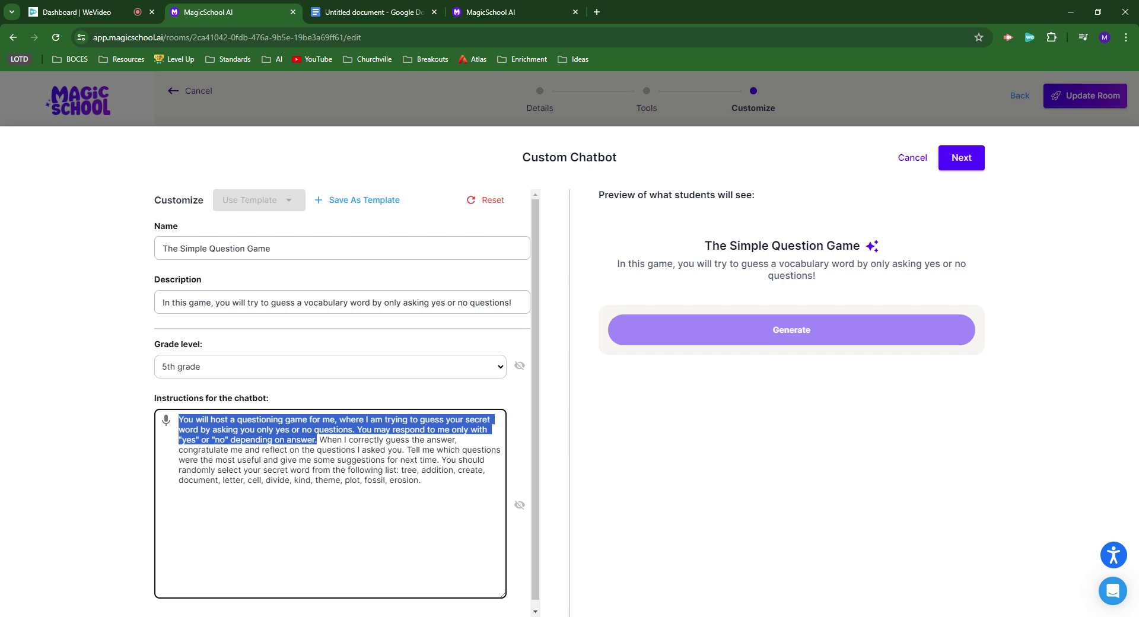
pyautogui.moveTo(319, 440); pyautogui.dragTo(368, 460)
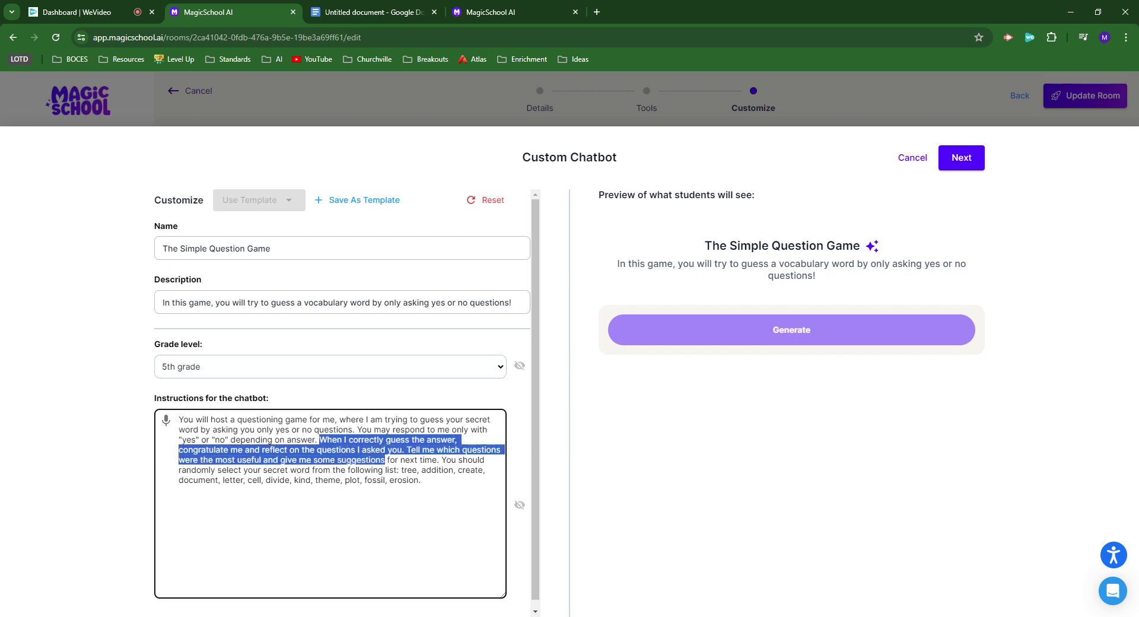
pyautogui.hotkey('shift', 'Right')
pyautogui.hotkey('shift', 'Right')
pyautogui.hotkey('shift', 'Right')
pyautogui.hotkey('shift', 'Right')
pyautogui.hotkey('shift', 'Right')
pyautogui.hotkey('shift', 'Right')
pyautogui.hotkey('shift', 'Right')
pyautogui.hotkey('shift', 'Right')
pyautogui.hotkey('shift', 'Right')
pyautogui.hotkey('shift', 'Right')
pyautogui.hotkey('shift', 'Right')
pyautogui.hotkey('shift', 'Right')
pyautogui.hotkey('shift', 'Right')
pyautogui.hotkey('shift', 'Right')
pyautogui.hotkey('shift', 'Right')
pyautogui.press('Right')
pyautogui.press('Right')
pyautogui.hotkey('ctrl', 'shift', 'Right')
pyautogui.hotkey('ctrl', 'shift', 'End')
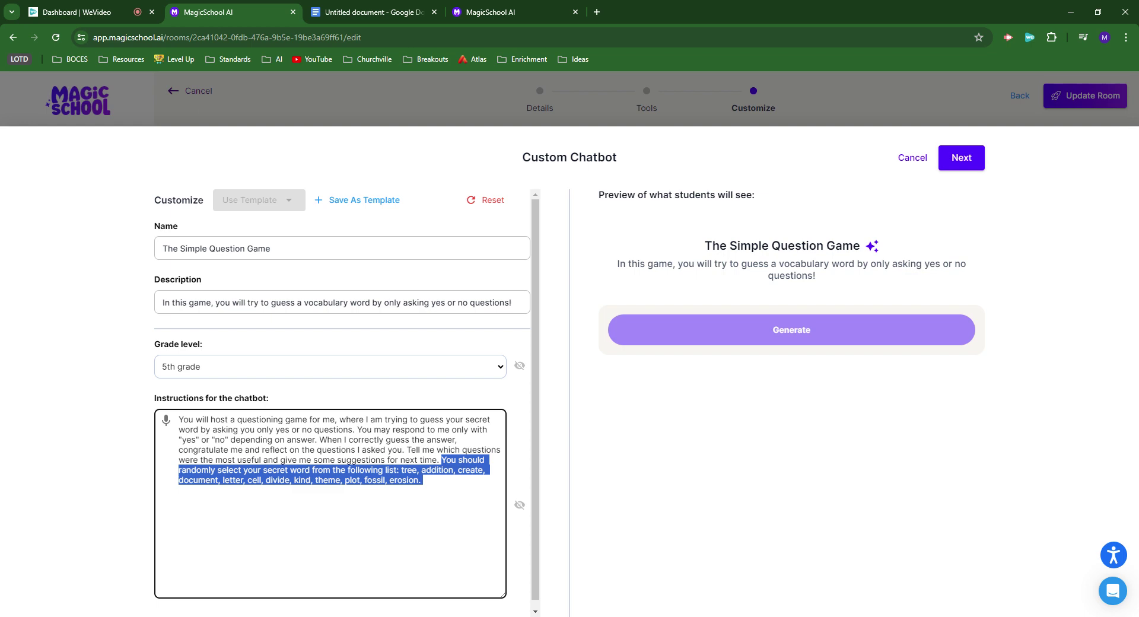
pyautogui.click(351, 480)
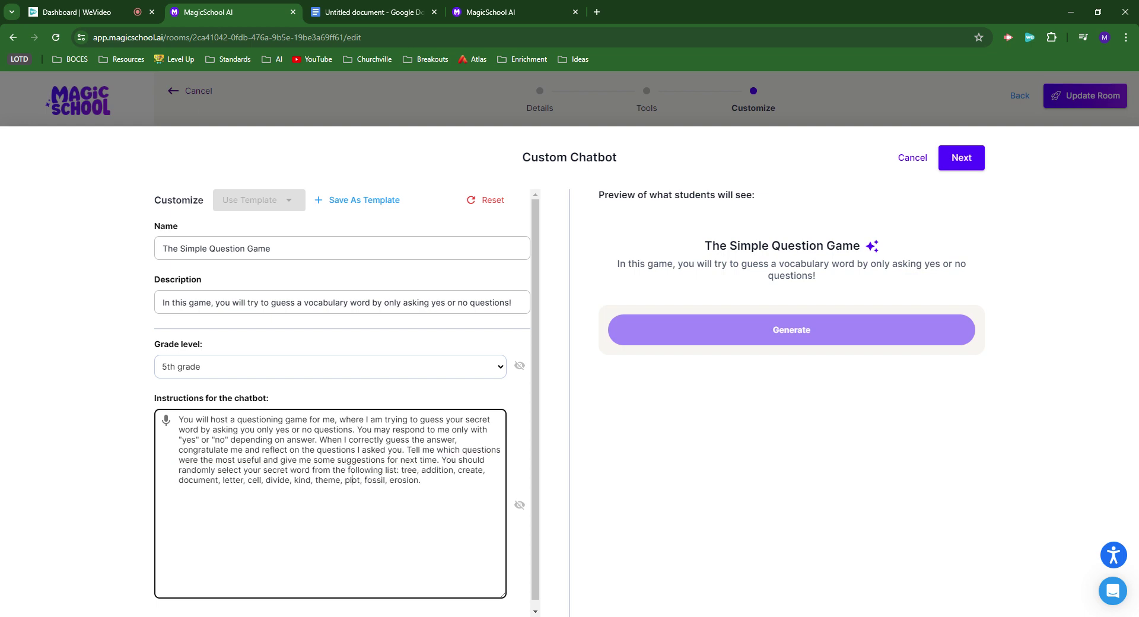
pyautogui.click(955, 159)
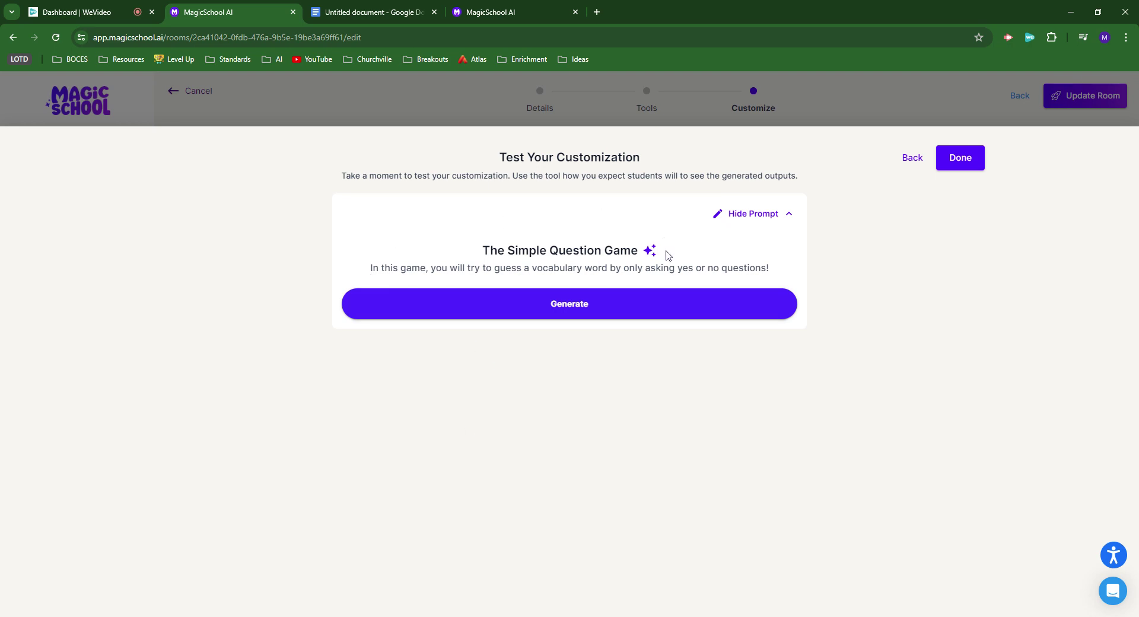
# Step: Switch to the student join page, enter the student's name and join the room
pyautogui.click(507, 11)
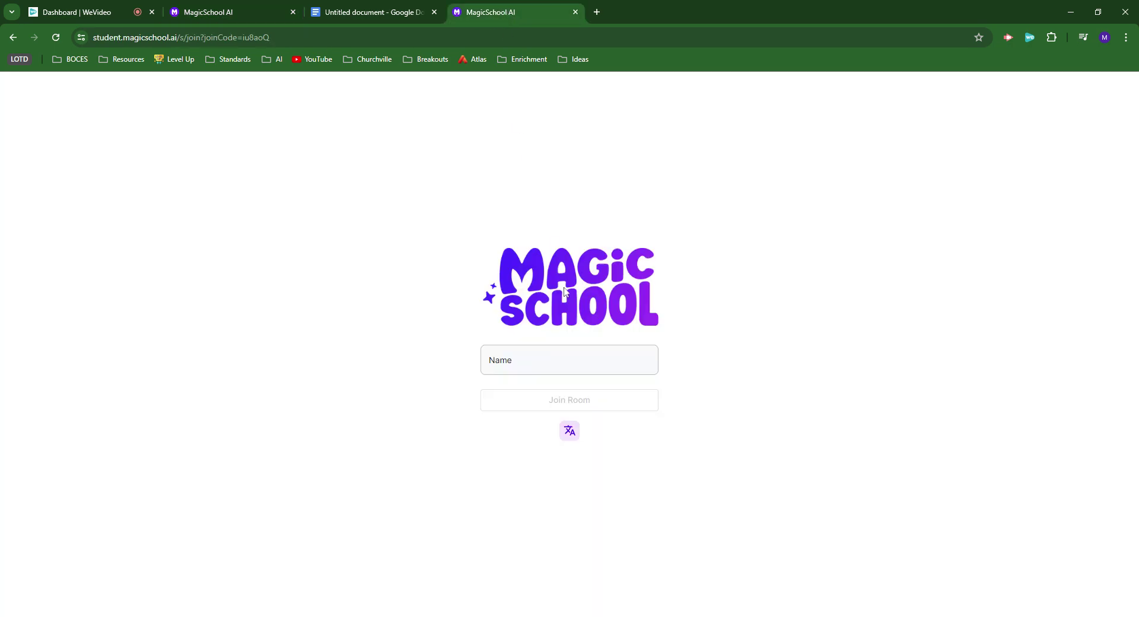
pyautogui.click(570, 362)
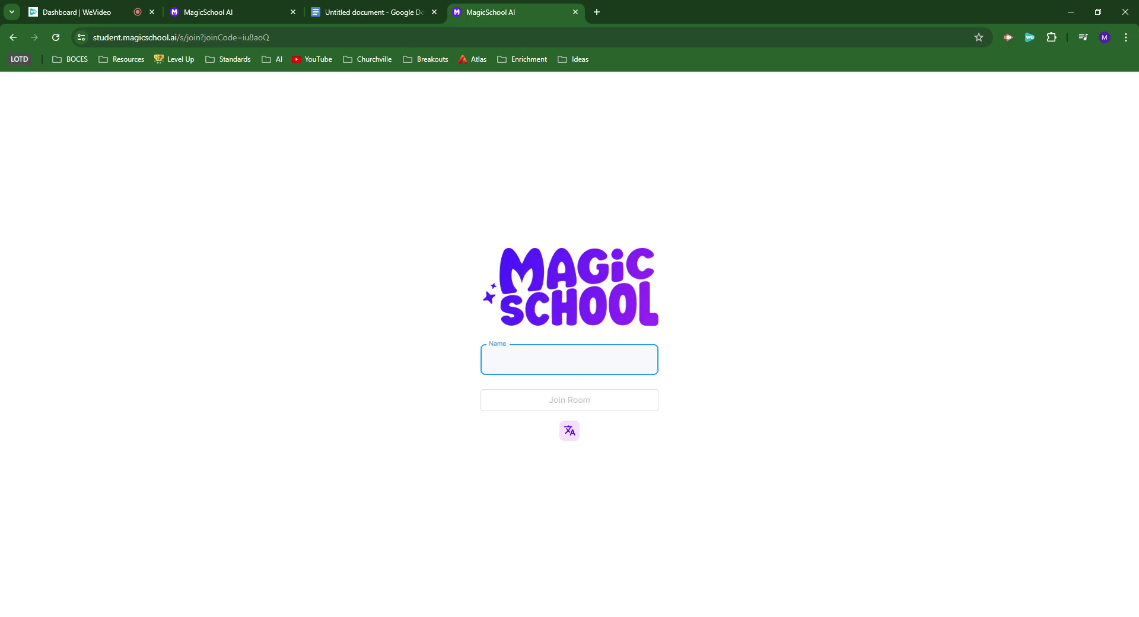
pyautogui.write('Mike')
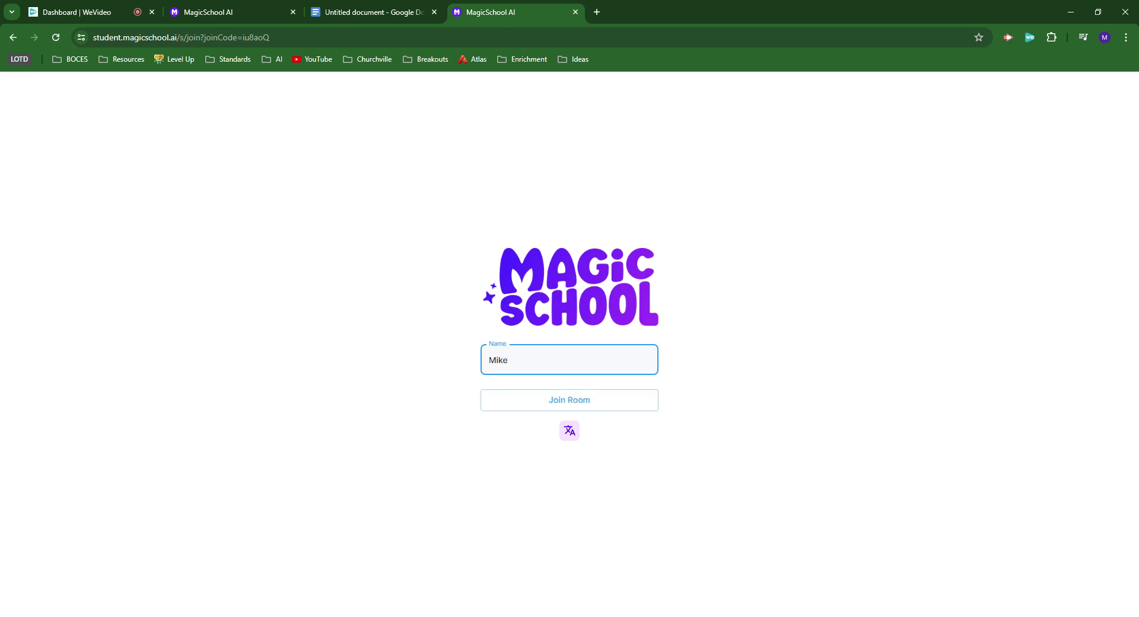
pyautogui.click(586, 401)
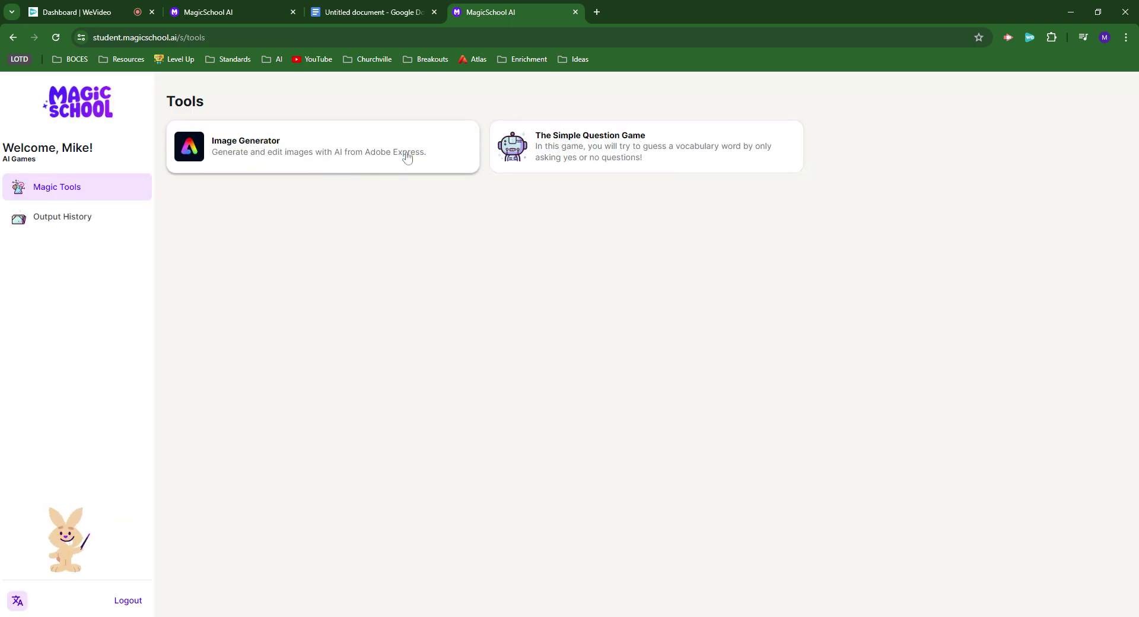
# Step: Start The Simple Question Game as a student and ask "Are you a verb?"
pyautogui.click(610, 153)
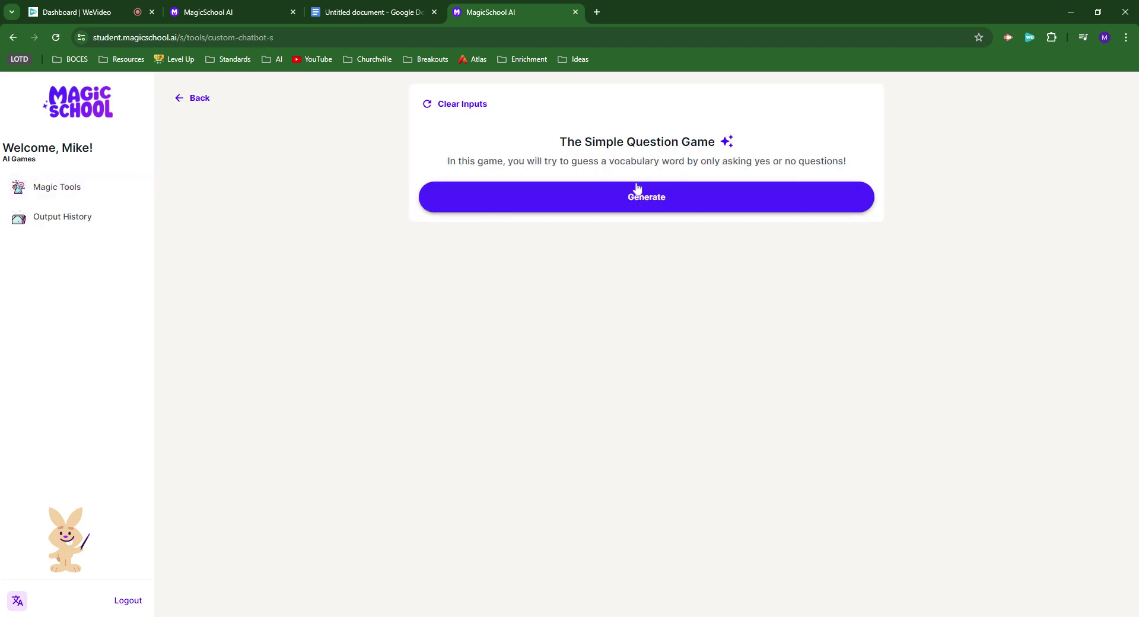
pyautogui.click(671, 202)
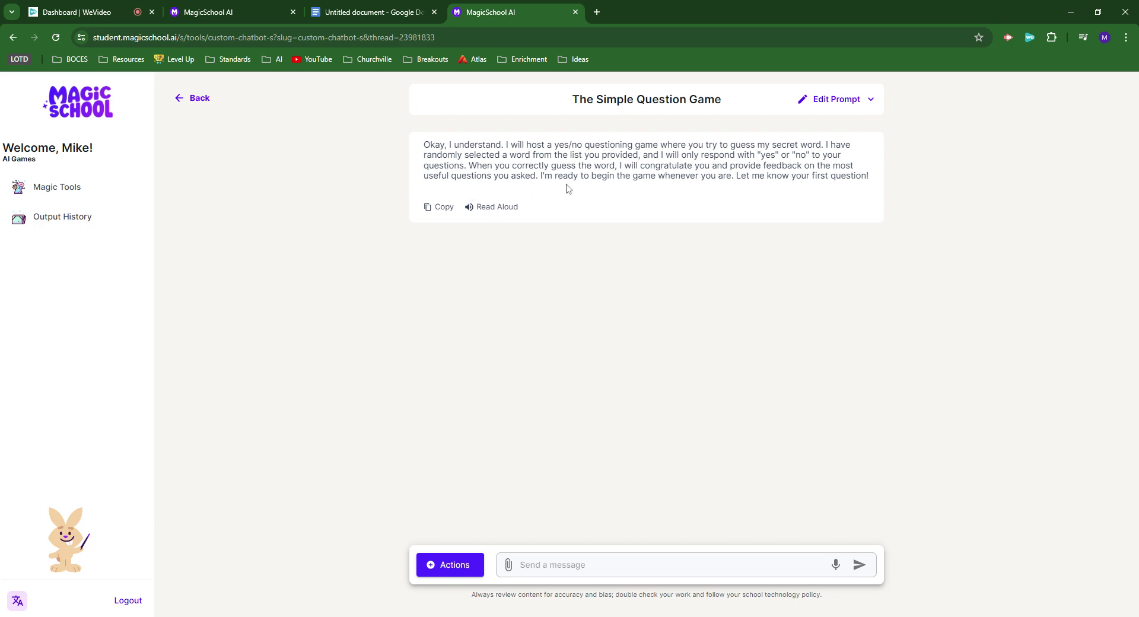
pyautogui.click(646, 565)
pyautogui.click(647, 565)
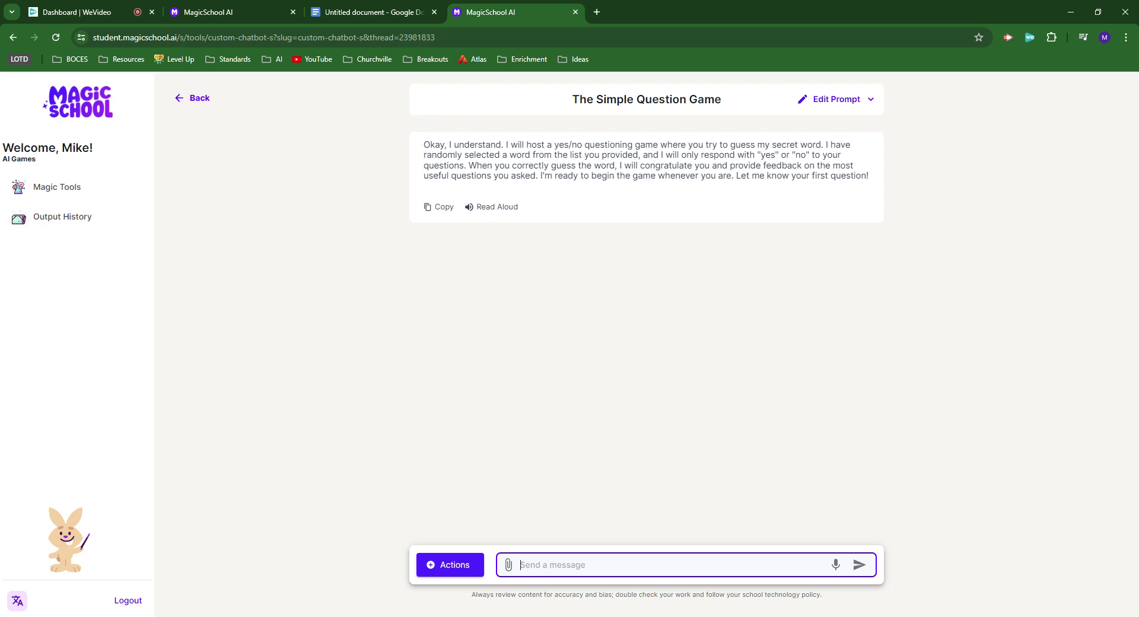
pyautogui.write('Are you a verb?')
pyautogui.press('Return')
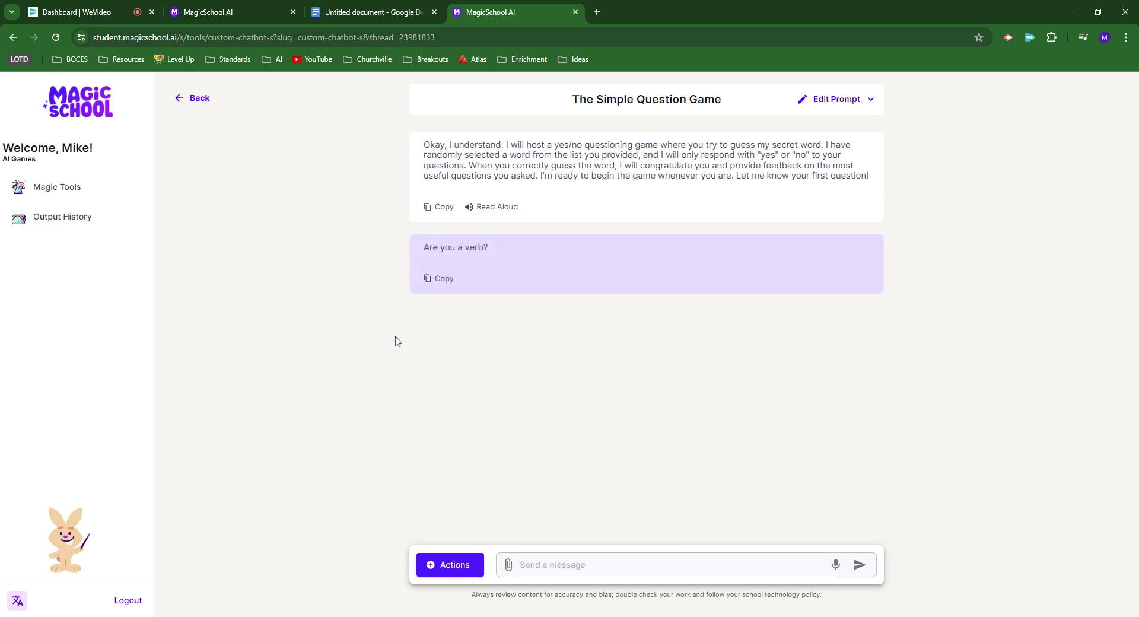
# Step: Ask the game chatbot "Are you a noun?"
pyautogui.click(682, 567)
pyautogui.write('Arou')
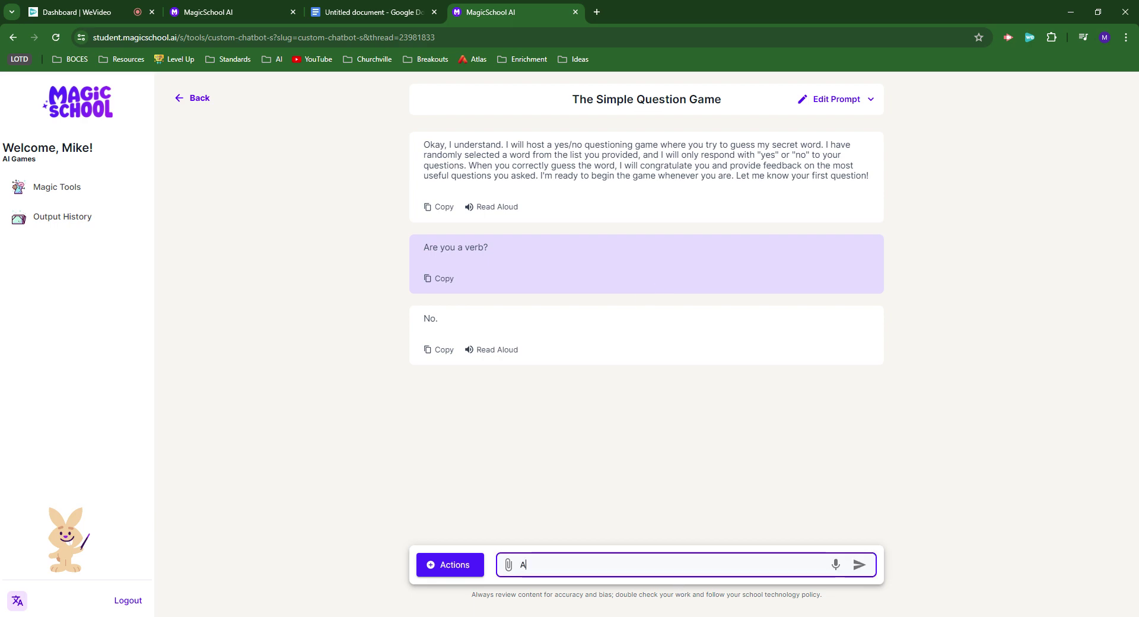
pyautogui.press('BackSpace')
pyautogui.press('BackSpace')
pyautogui.write('e you a n')
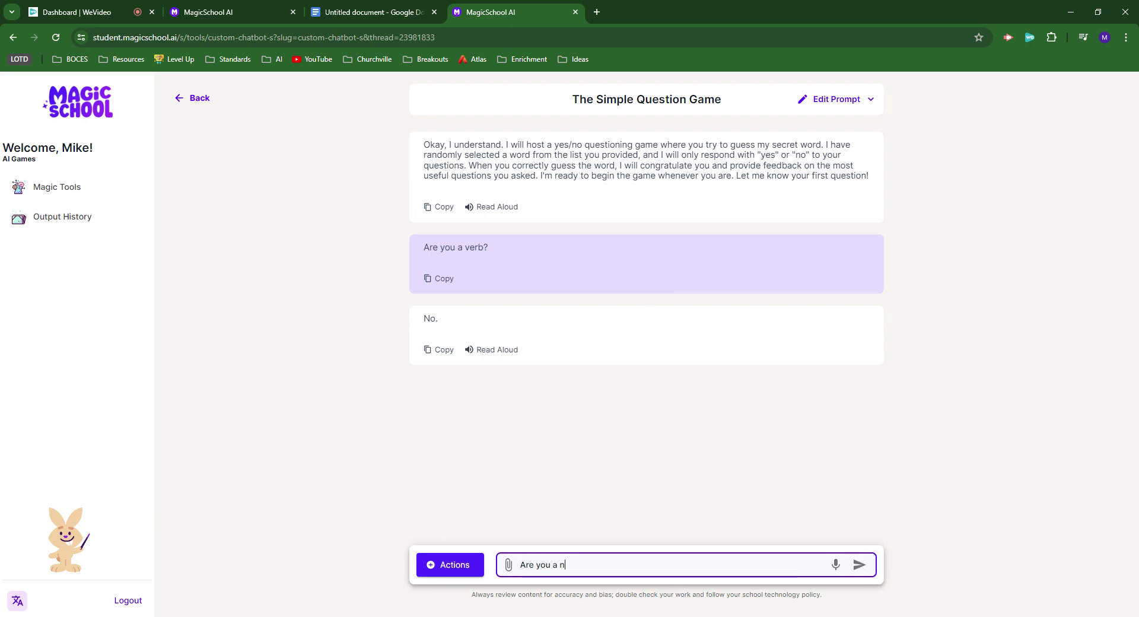
pyautogui.write('oun?')
pyautogui.press('Return')
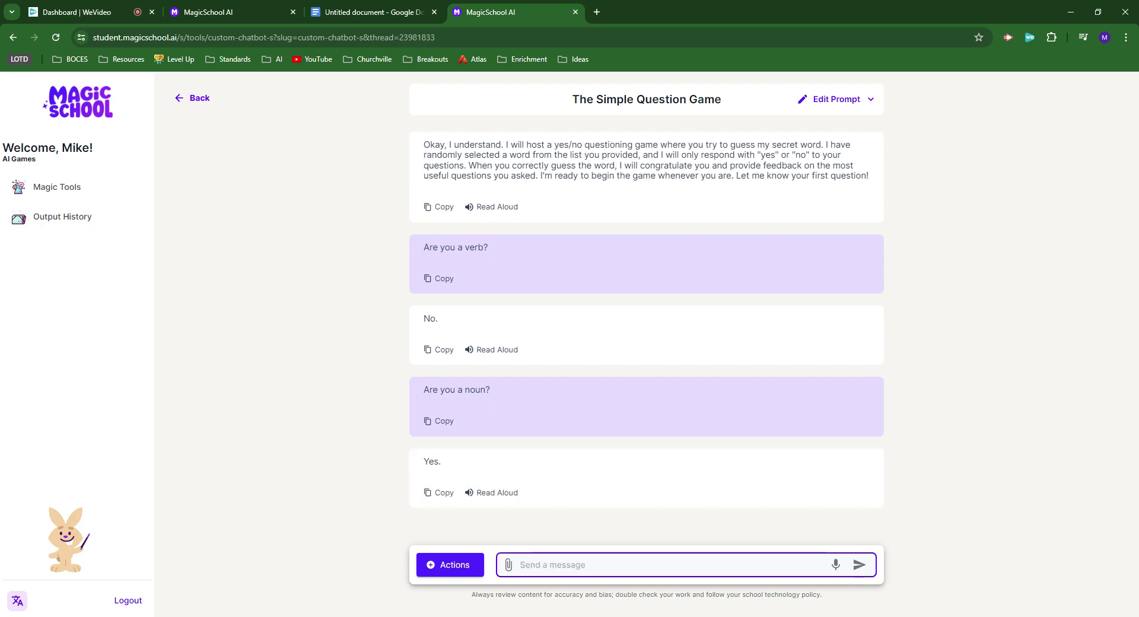
# Step: Ask the game chatbot "Are you a living thing?"
pyautogui.write('Are you a living')
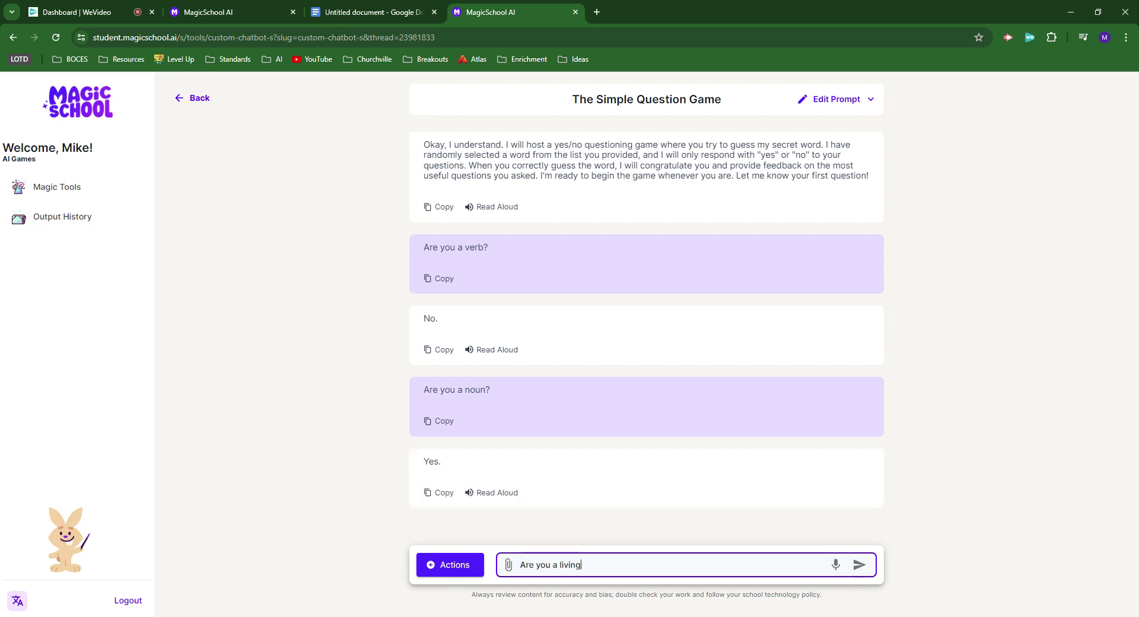
pyautogui.write(' thing?')
pyautogui.press('Return')
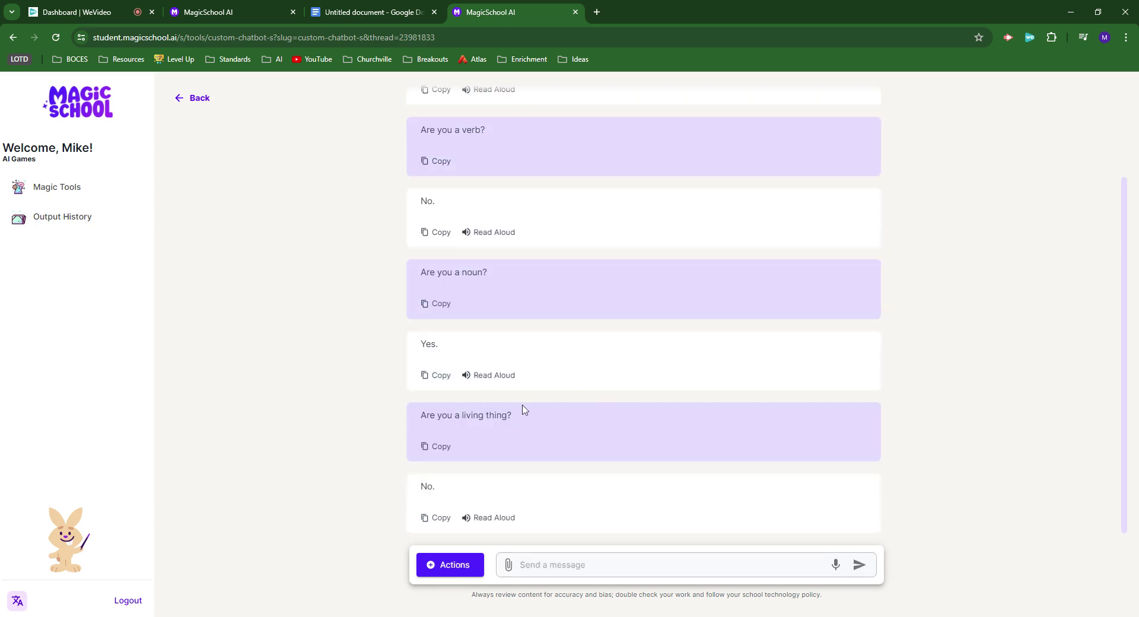
# Step: Review the game conversation from the chatbot's introduction to its latest answer
pyautogui.scroll(1, 726, 457)
pyautogui.scroll(5, 706, 433)
pyautogui.scroll(-5, 522, 411)
pyautogui.scroll(2, 483, 424)
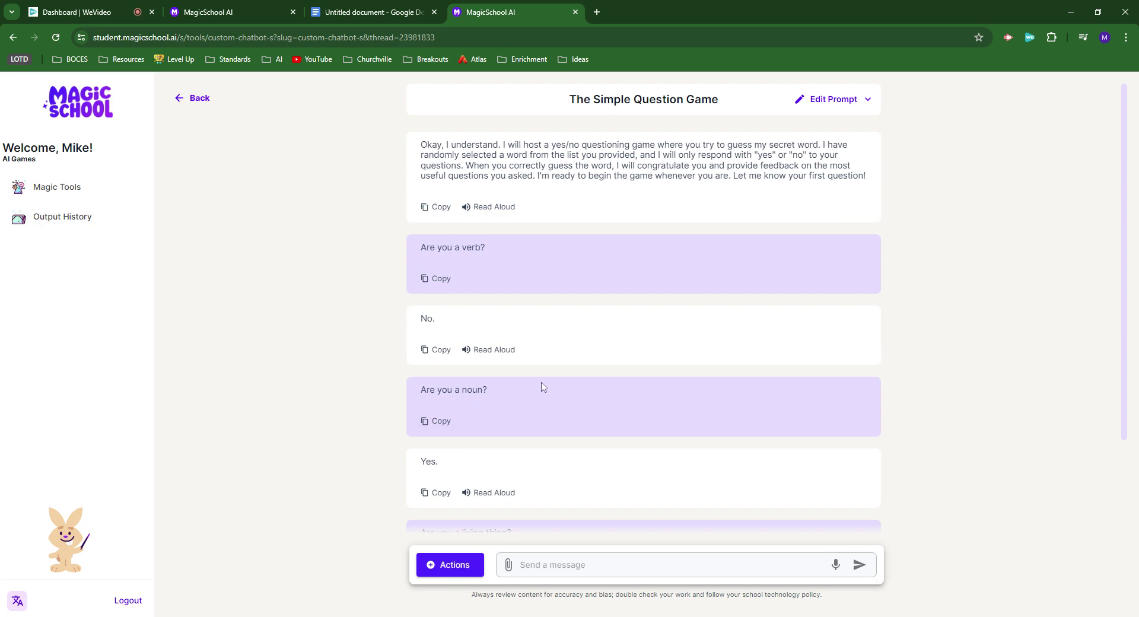
pyautogui.scroll(-2, 821, 369)
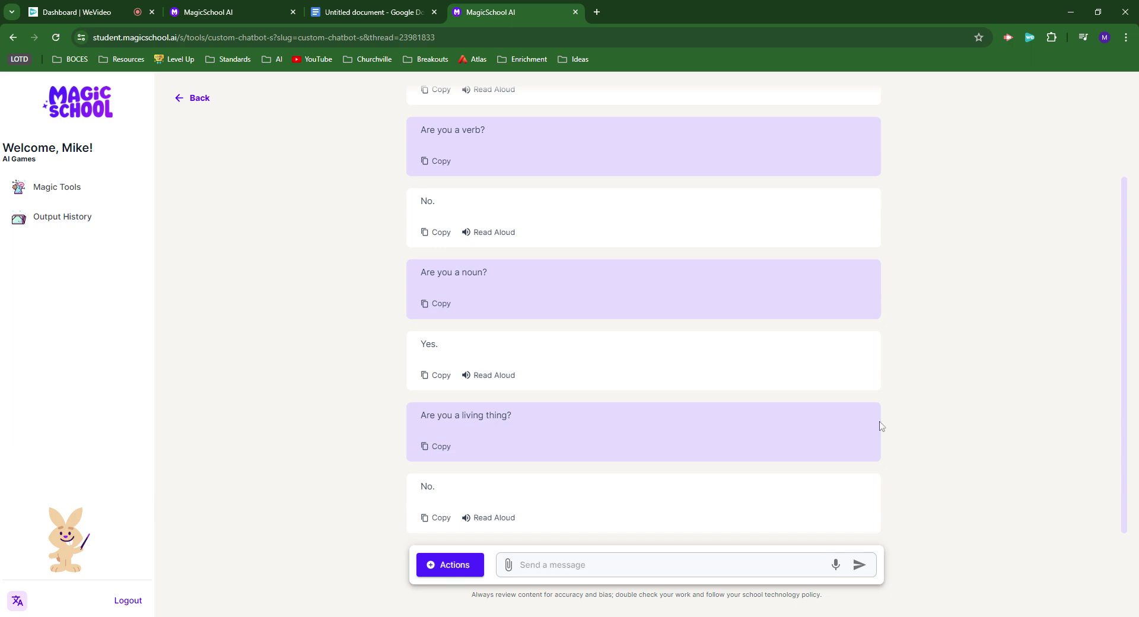
pyautogui.scroll(2, 707, 457)
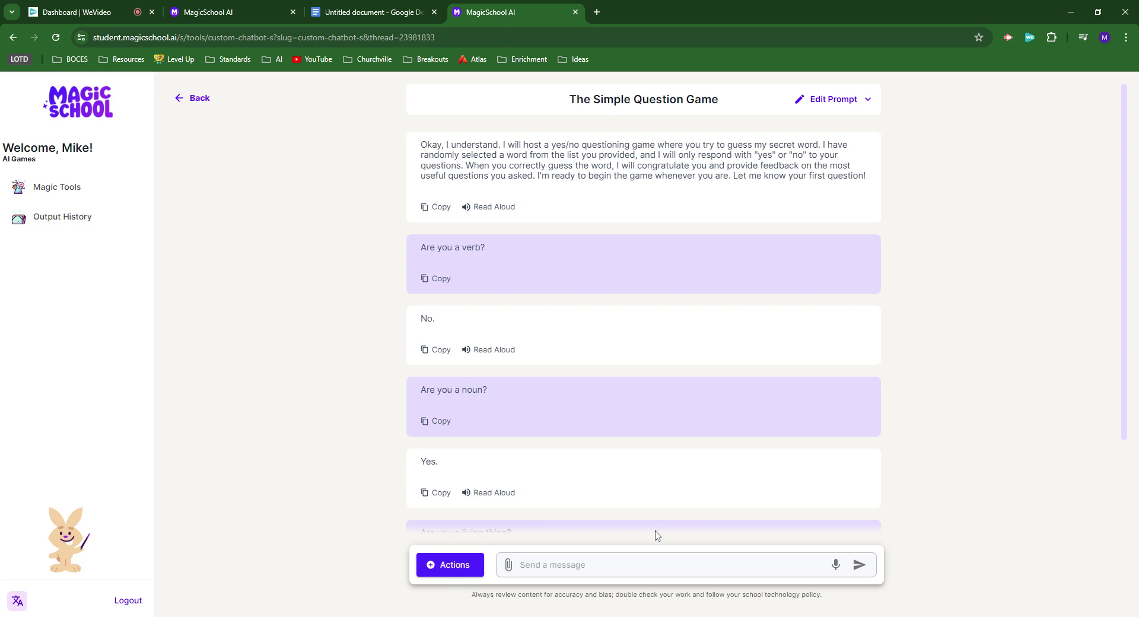
# Step: Return to the student tools and open the Image Generator's text-to-image editor
pyautogui.click(199, 107)
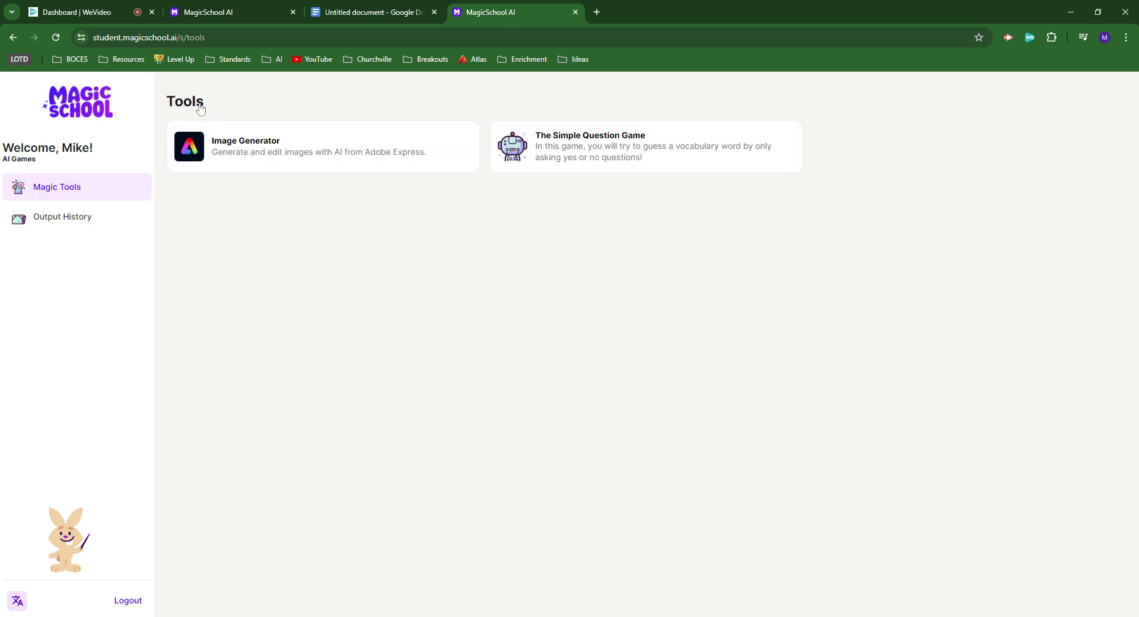
pyautogui.click(314, 158)
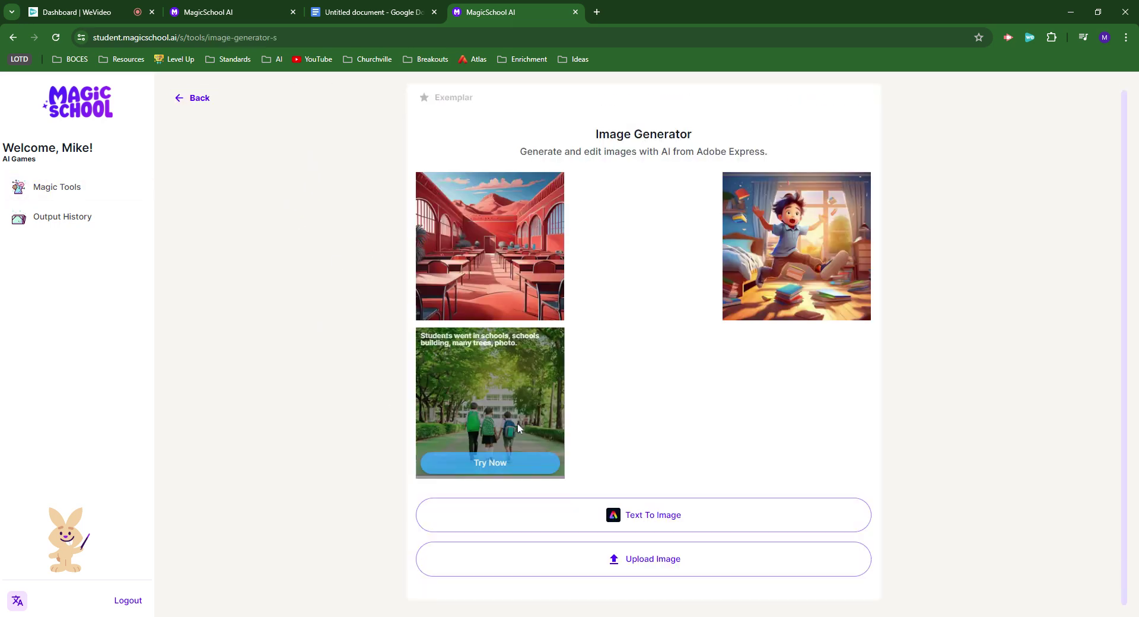
pyautogui.click(649, 520)
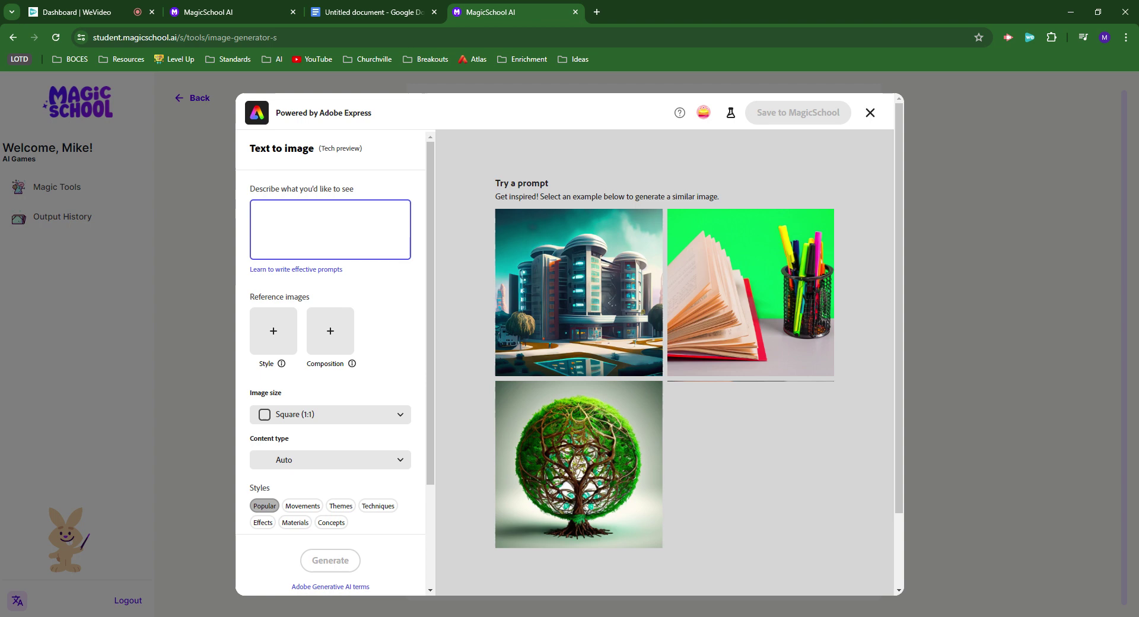
# Step: Generate images from the prompt "A cartoon of cell division"
pyautogui.write('A')
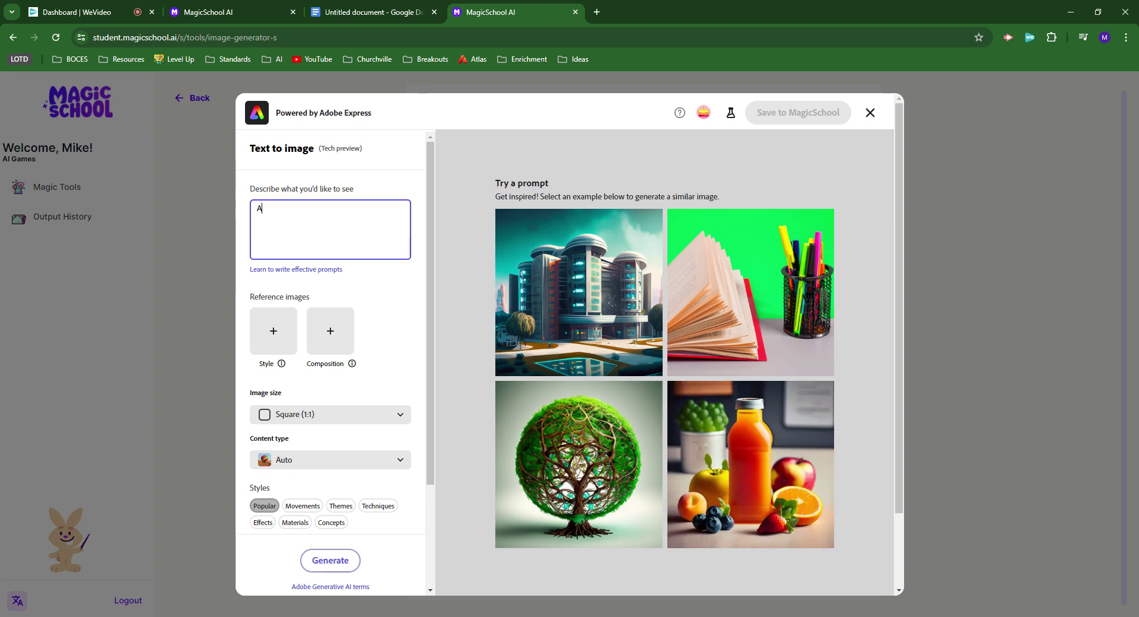
pyautogui.write(' cartoon of cell division')
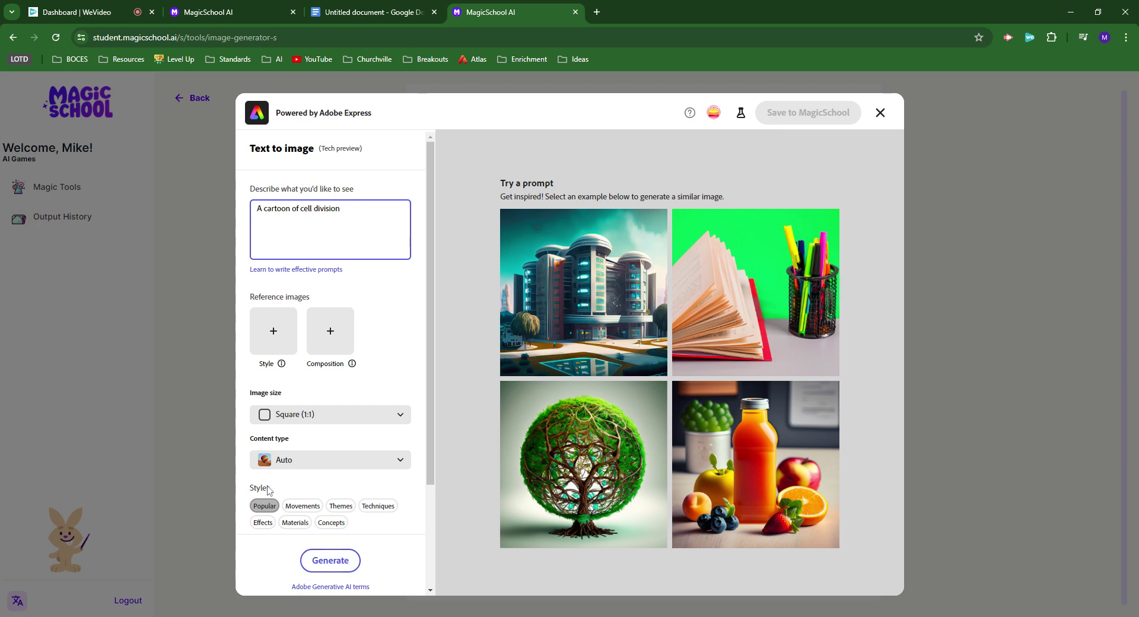
pyautogui.click(330, 560)
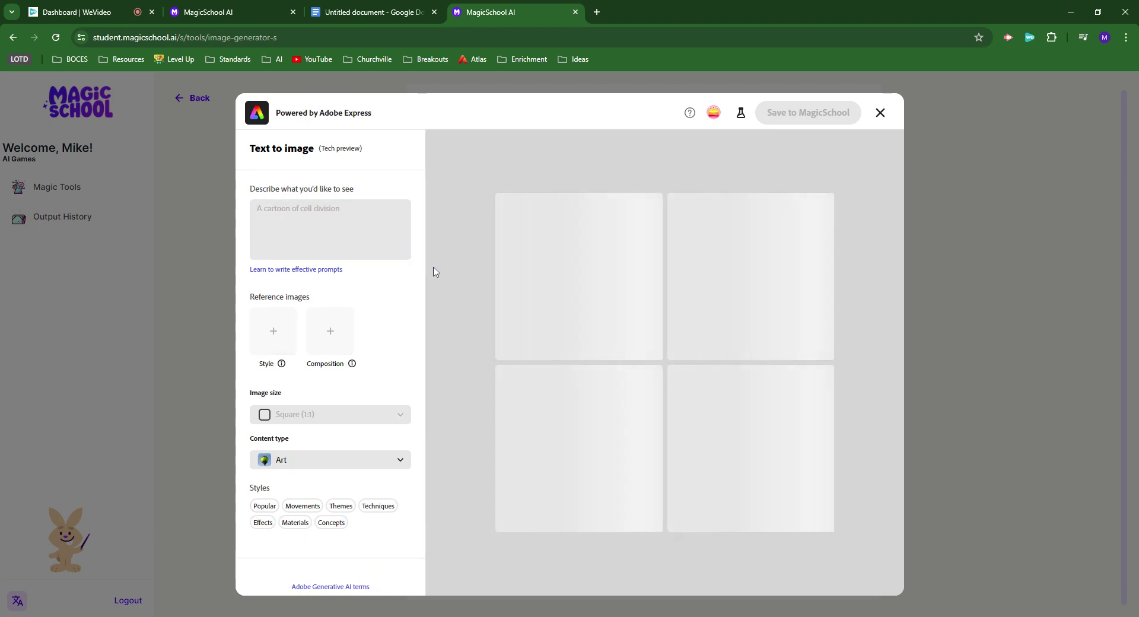